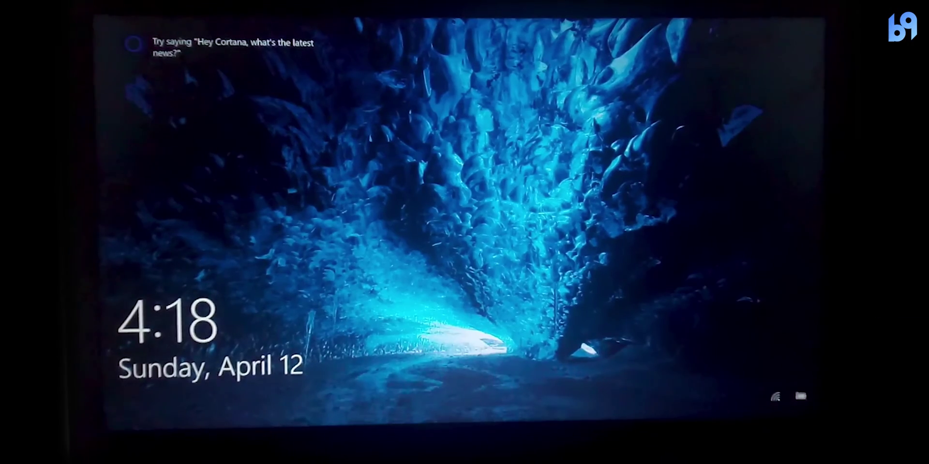
key("space")
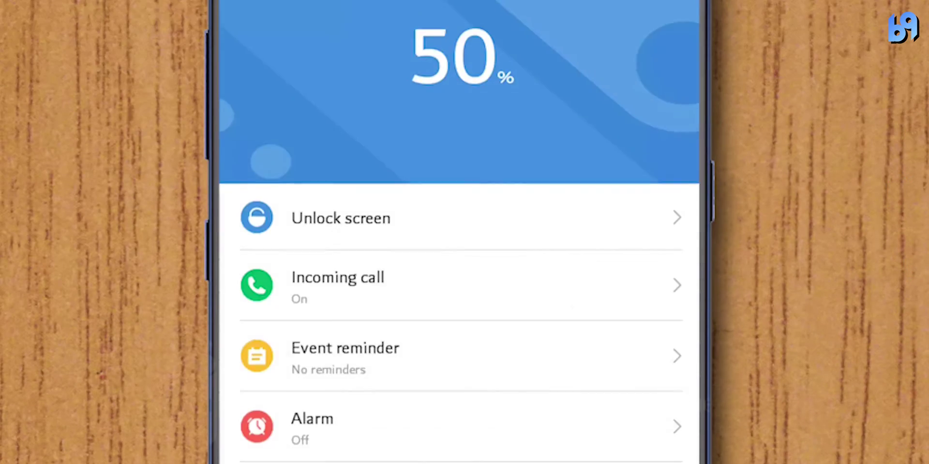
Turn on Unlock Mi NoteBook in the Mi Band 3 Lab settings and accept the reduced battery life
scroll(462, 242, "down", 10)
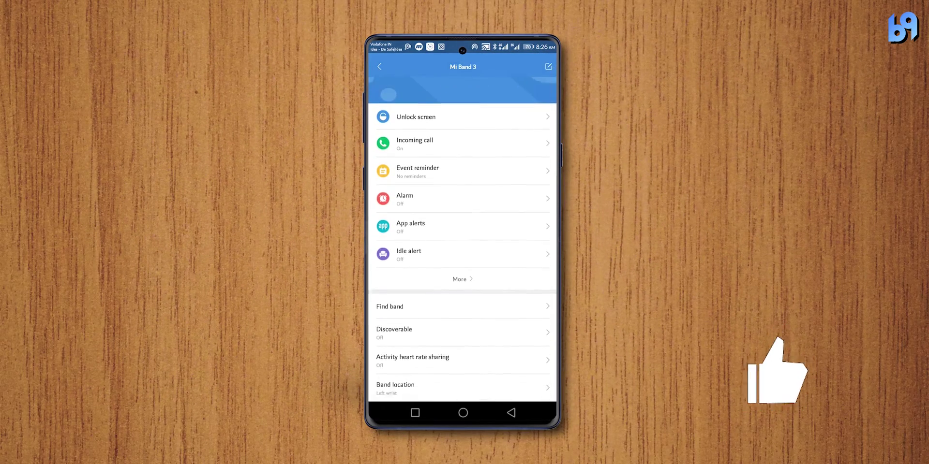
scroll(463, 242, "down", 8)
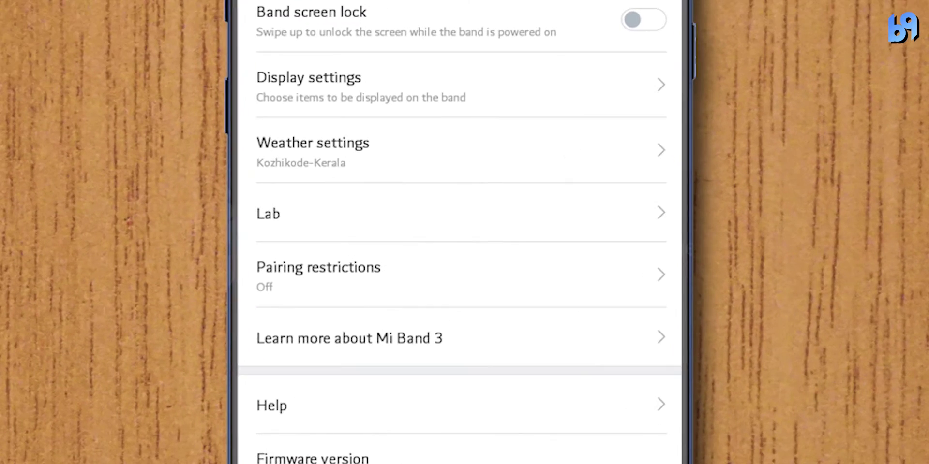
left_click(268, 214)
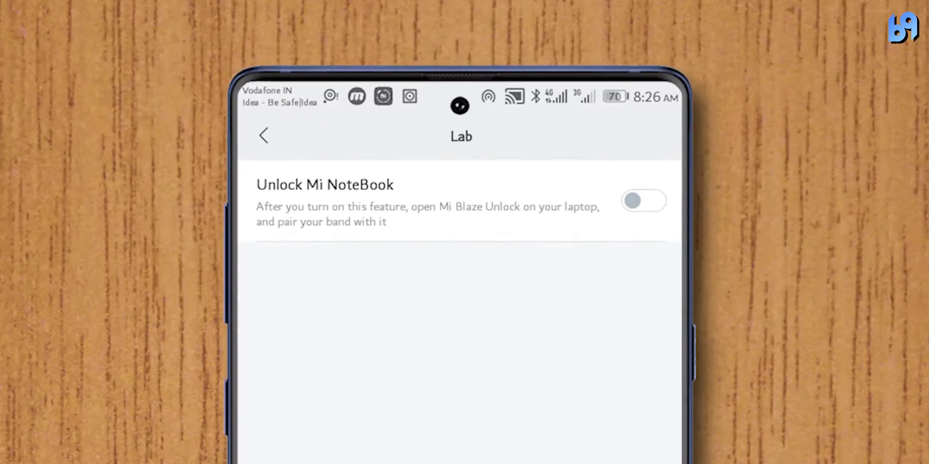
left_click(644, 201)
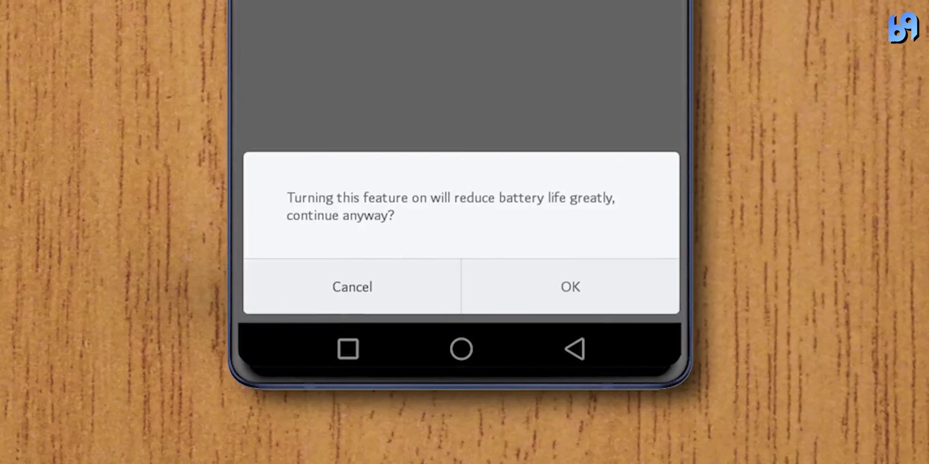
left_click(570, 287)
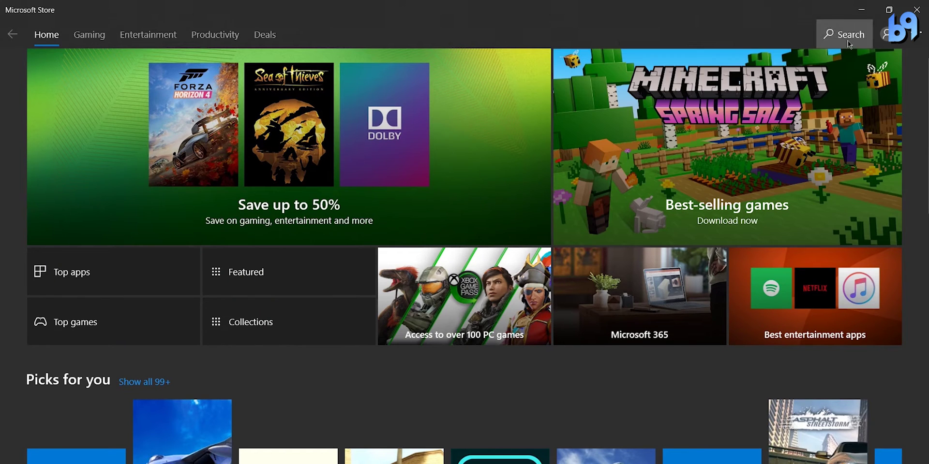
Search the Microsoft Store on the PC for "Mi blaze unlock"
left_click(848, 40)
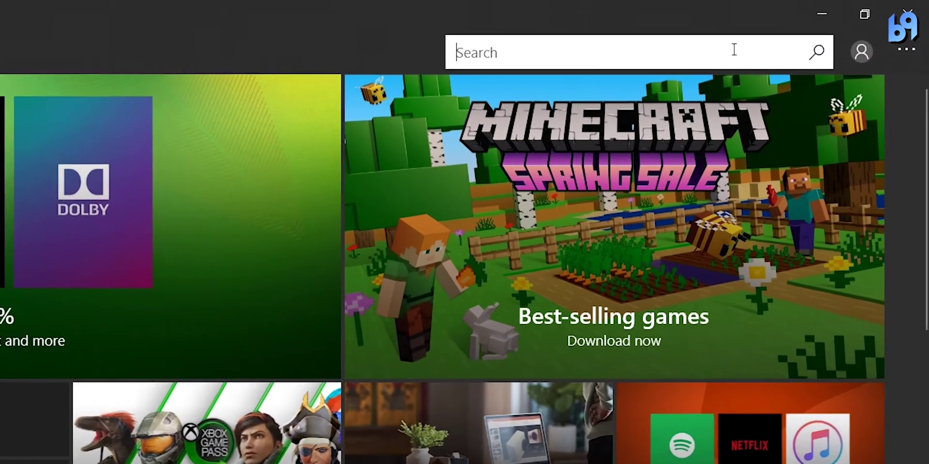
type("Mi blaze unlock")
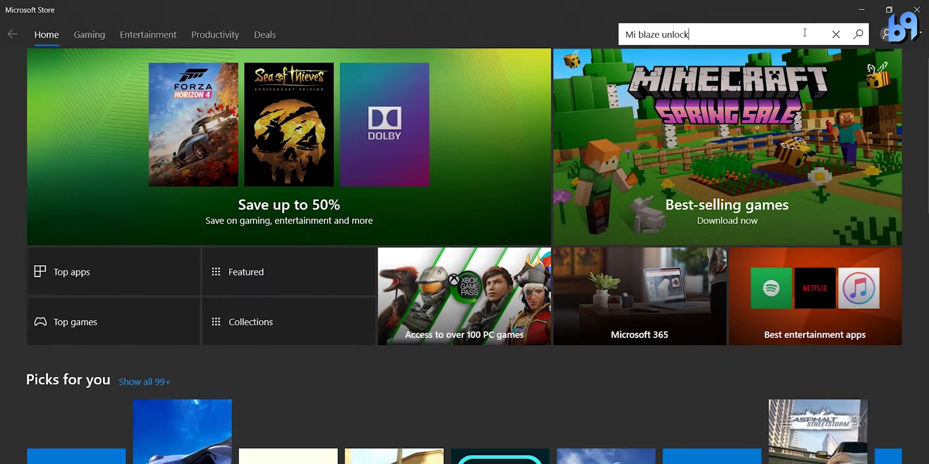
key("Return")
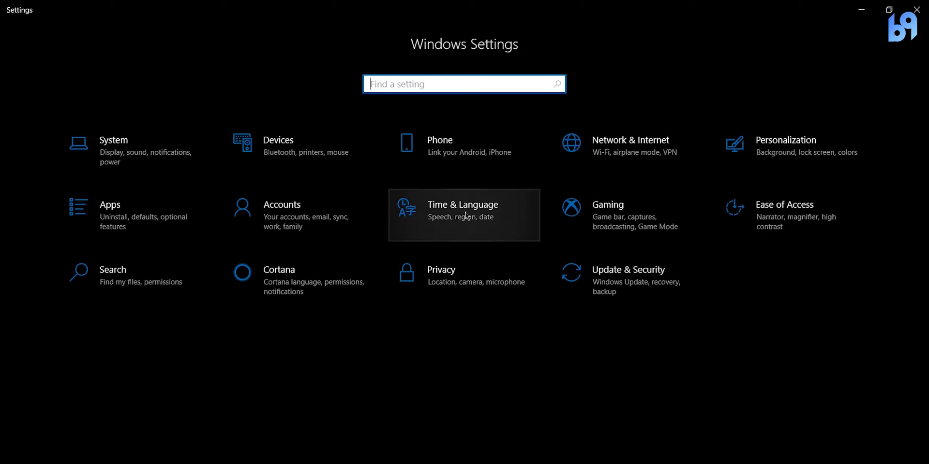
Change the country or region to China in the Windows Time & Language settings
left_click(467, 216)
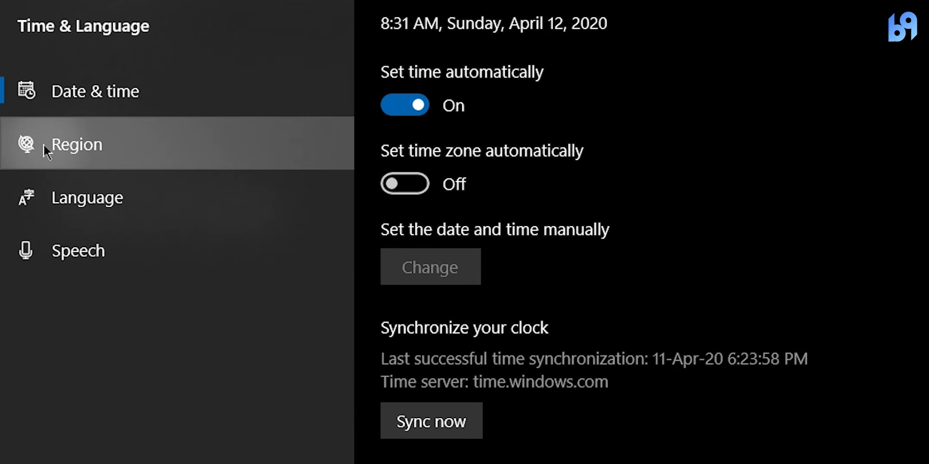
left_click(34, 153)
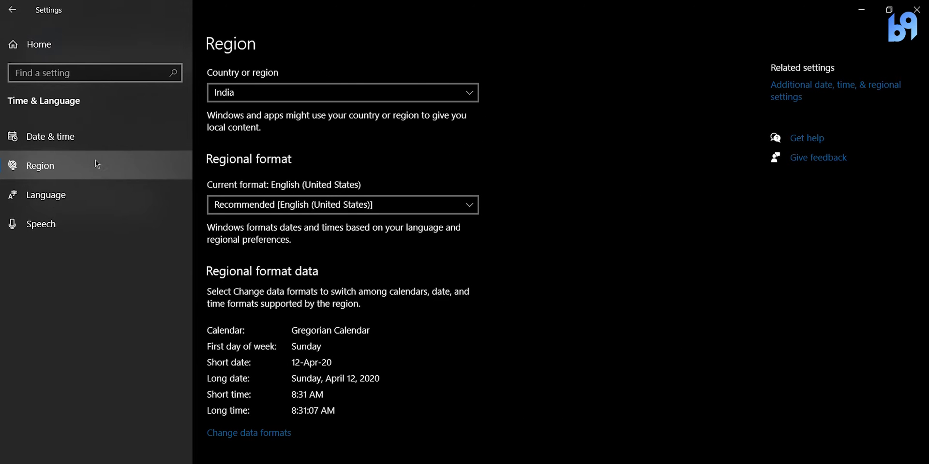
left_click(470, 93)
scroll(472, 92, "up", 15)
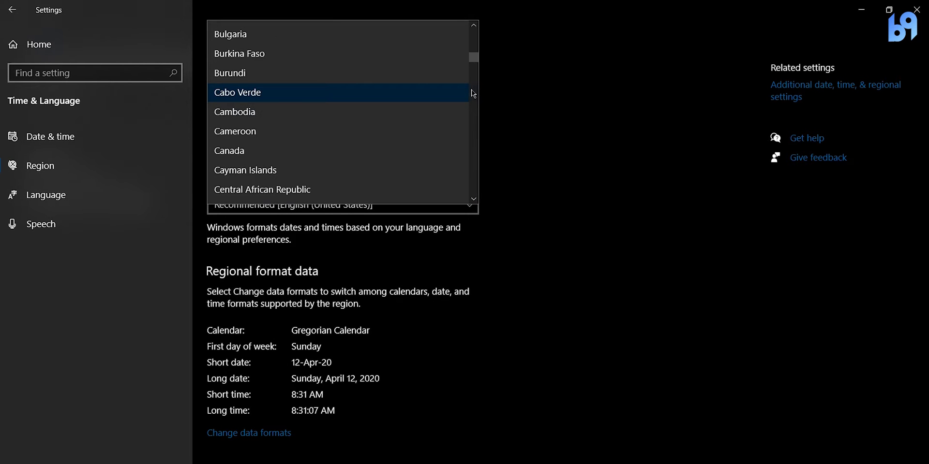
scroll(450, 111, "down", 2)
left_click(236, 129)
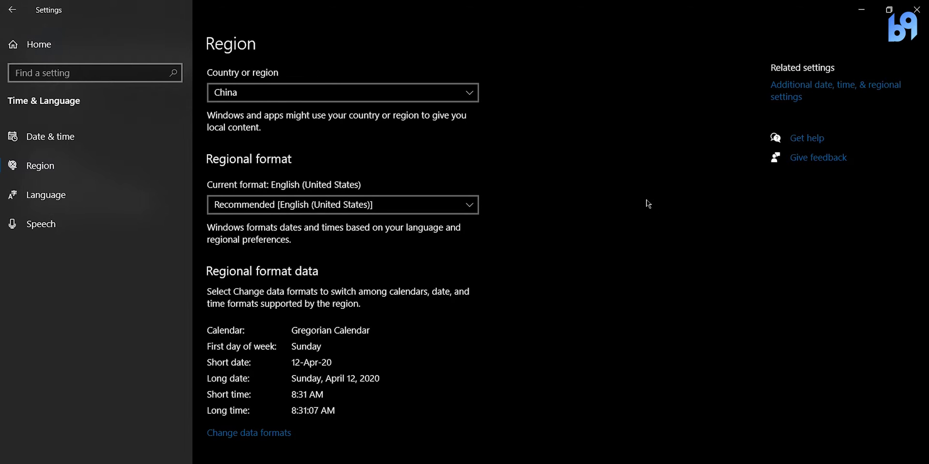
Switch to Microsoft Store, refresh it for the new region, and get the Mi Blaze Unlock app by searching "Mi blaze unlock"
key("alt+Tab")
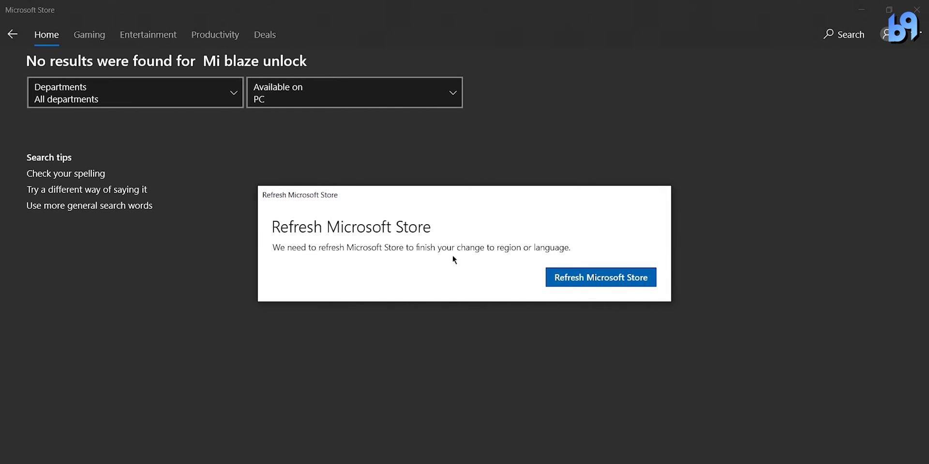
left_click(586, 271)
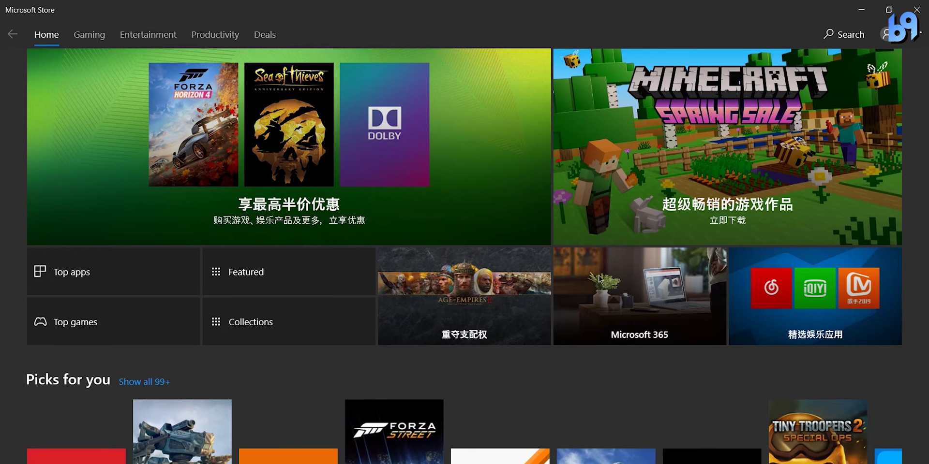
left_click(842, 34)
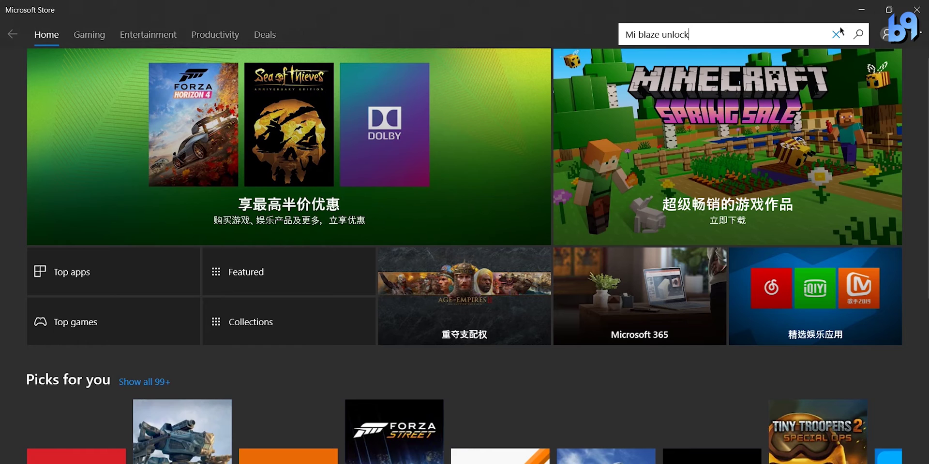
left_click(858, 35)
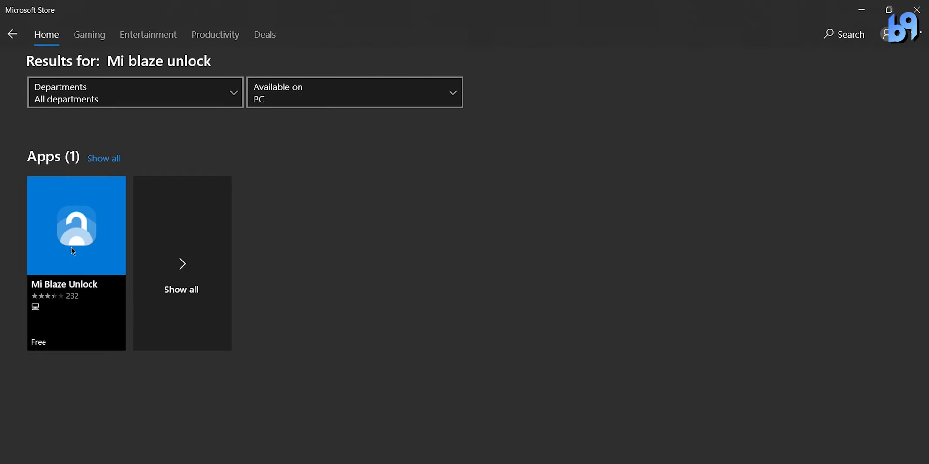
left_click(72, 250)
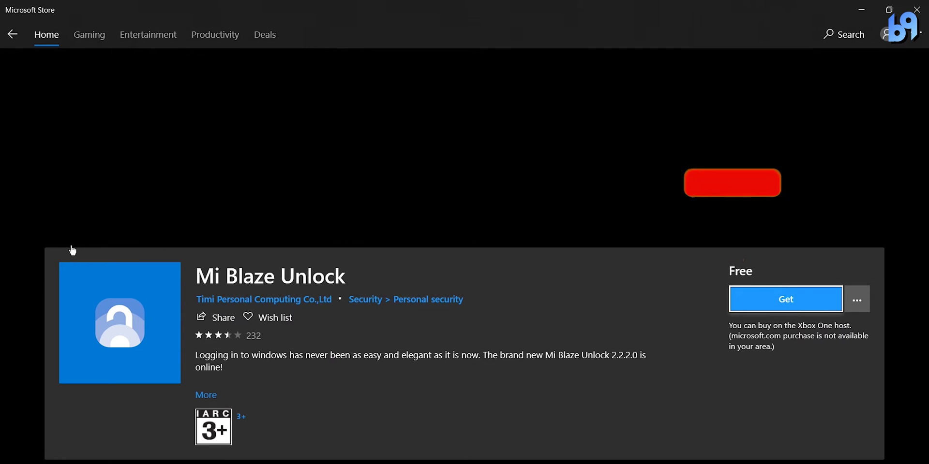
left_click(774, 301)
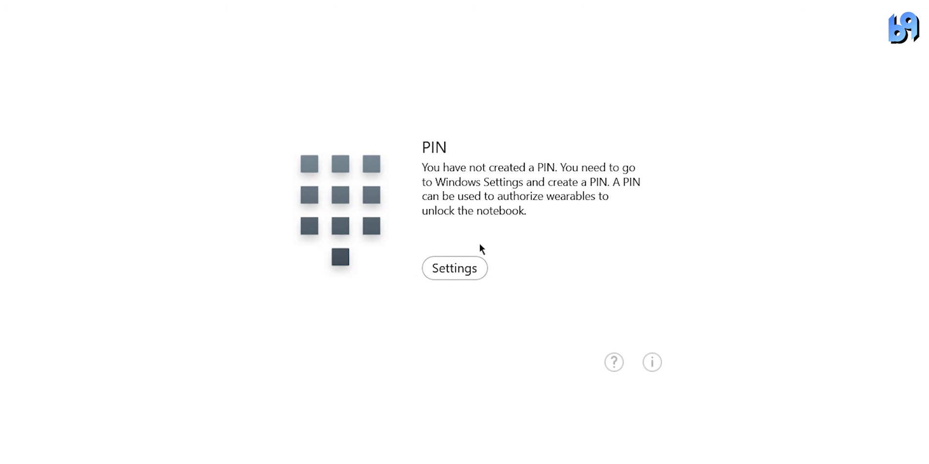
Start adding a Windows Hello PIN in the sign-in options and verify the account password
left_click(465, 269)
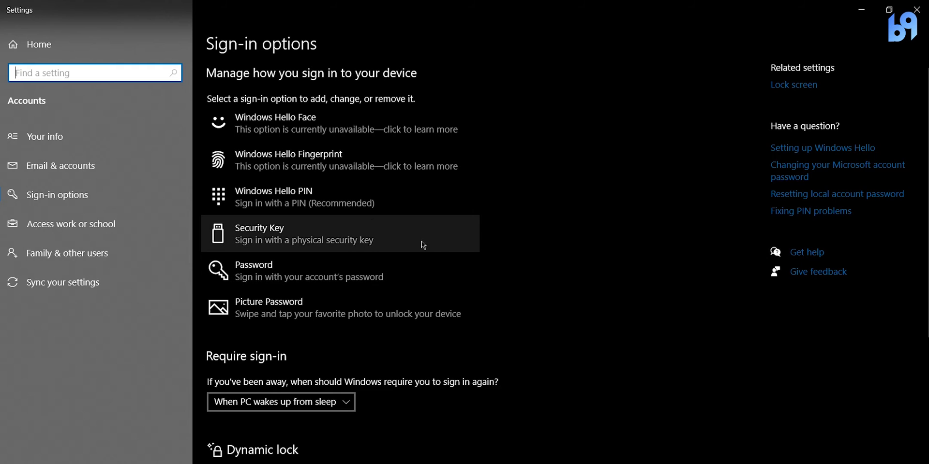
left_click(314, 207)
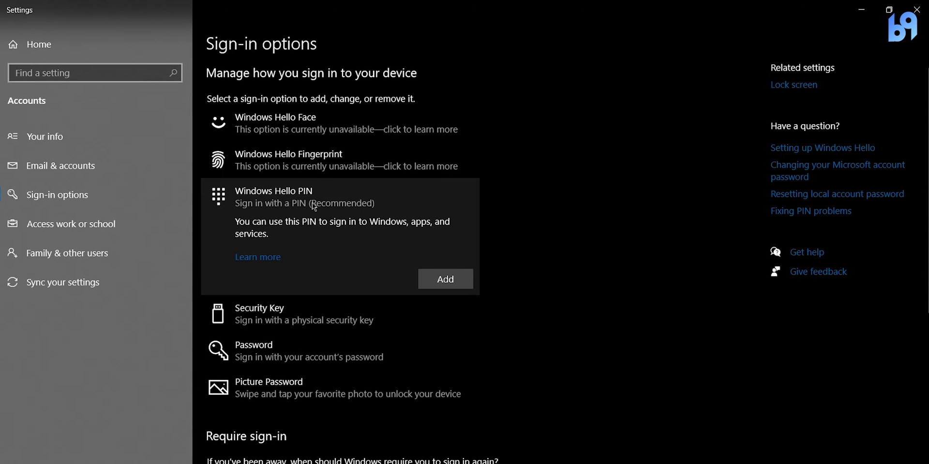
left_click(445, 284)
type("*****")
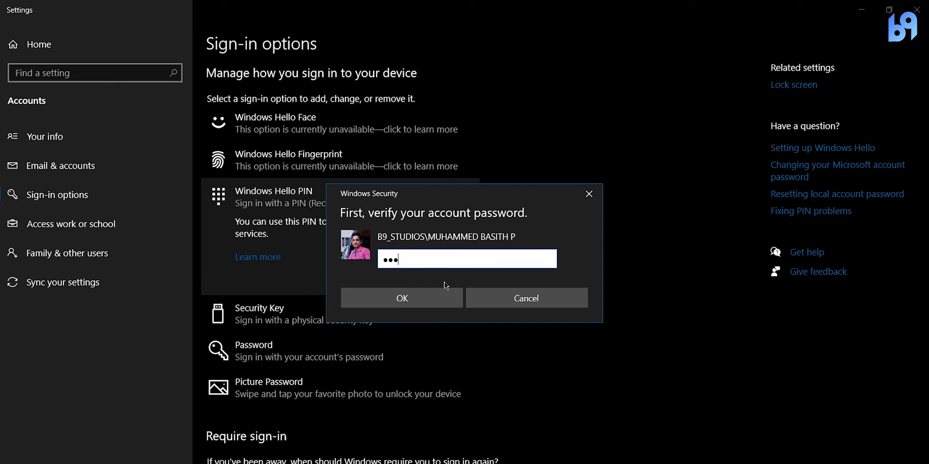
type("*******")
key("Return")
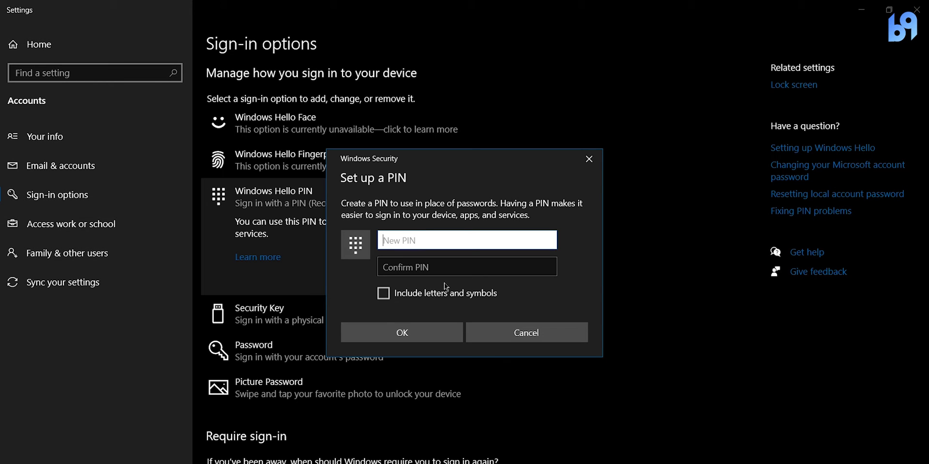
Create the Windows Hello PIN by entering and confirming the new PIN, without including letters and symbols
type("**********")
key("Tab")
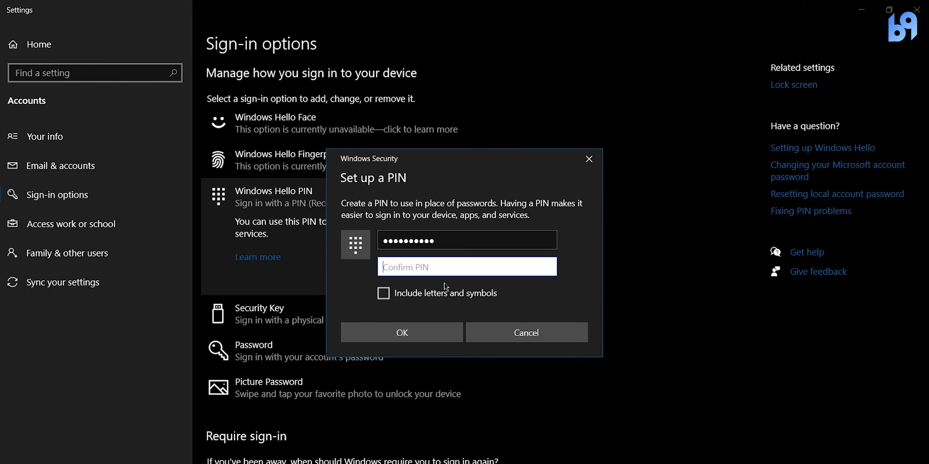
type("**********")
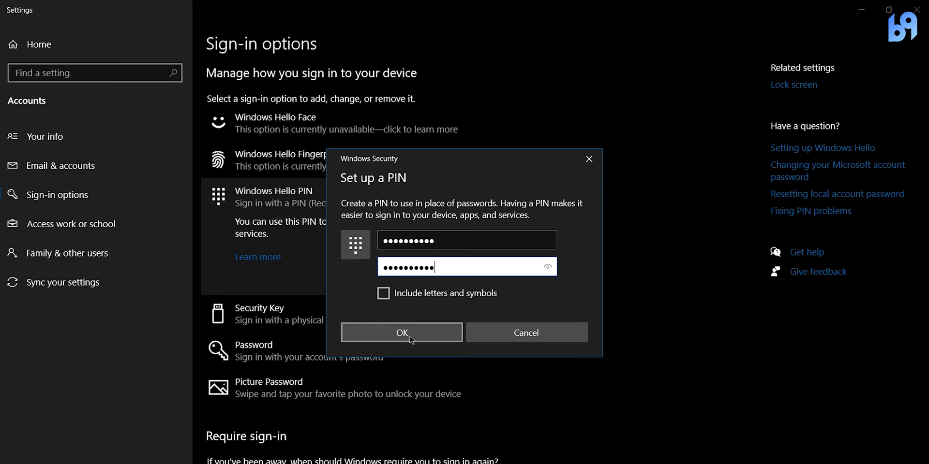
left_click(410, 336)
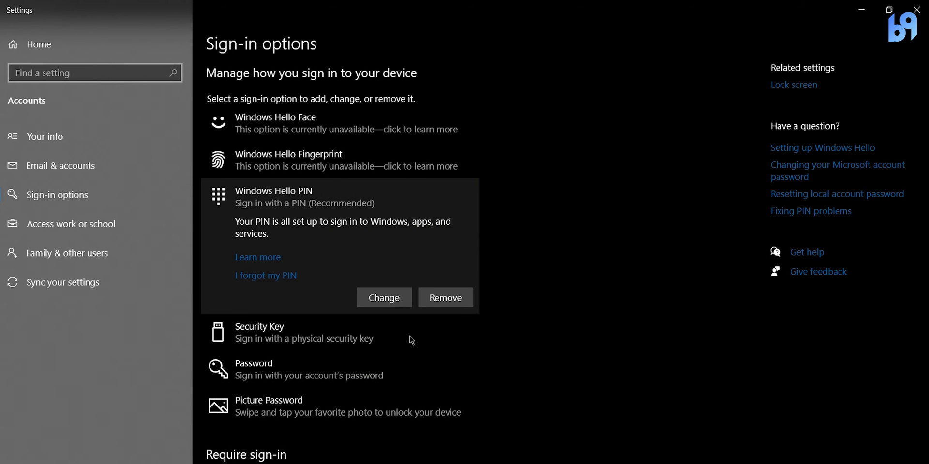
Switch to Mi Blaze Unlock, request pairing with the detected MI band 3, and authorize it with the Windows PIN
mouse_move(99, 463)
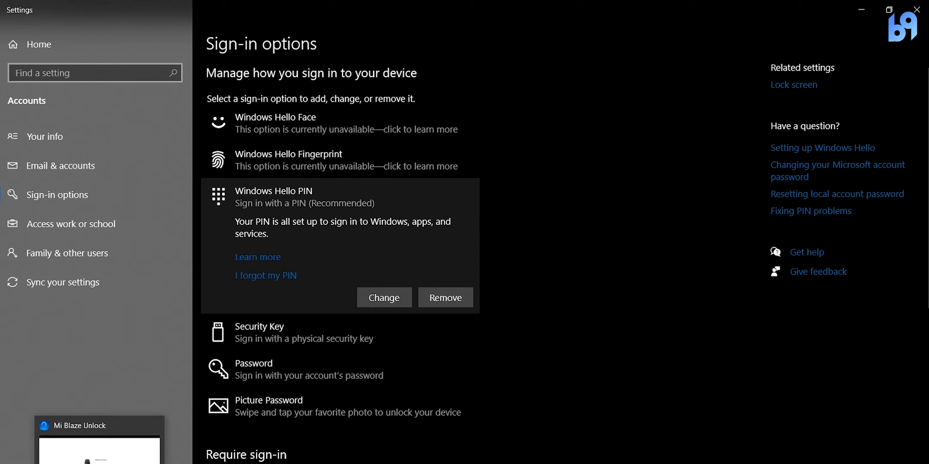
left_click(99, 463)
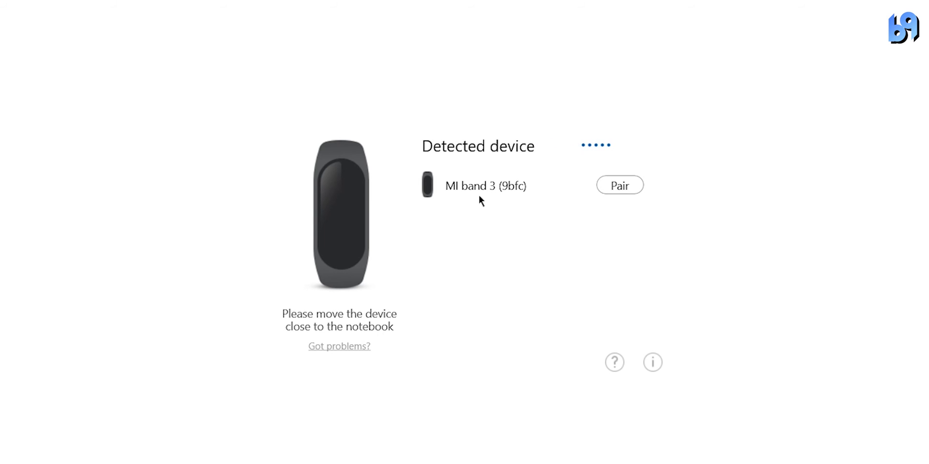
left_click(615, 186)
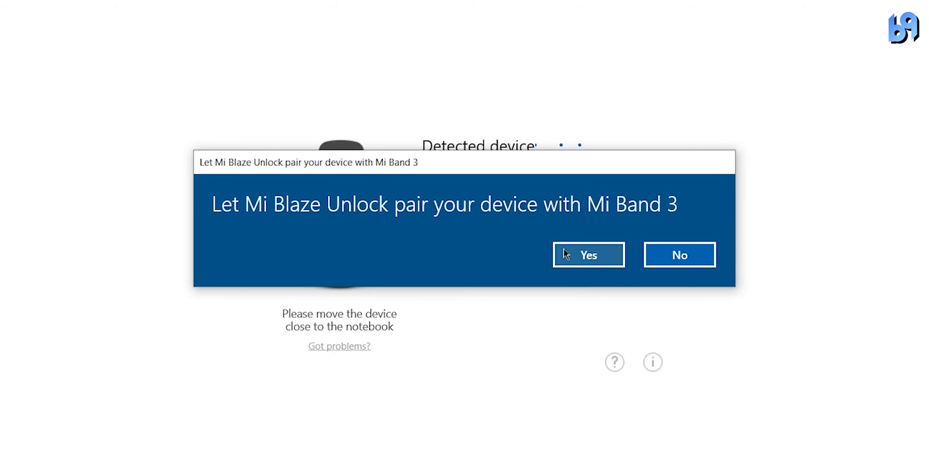
left_click(576, 253)
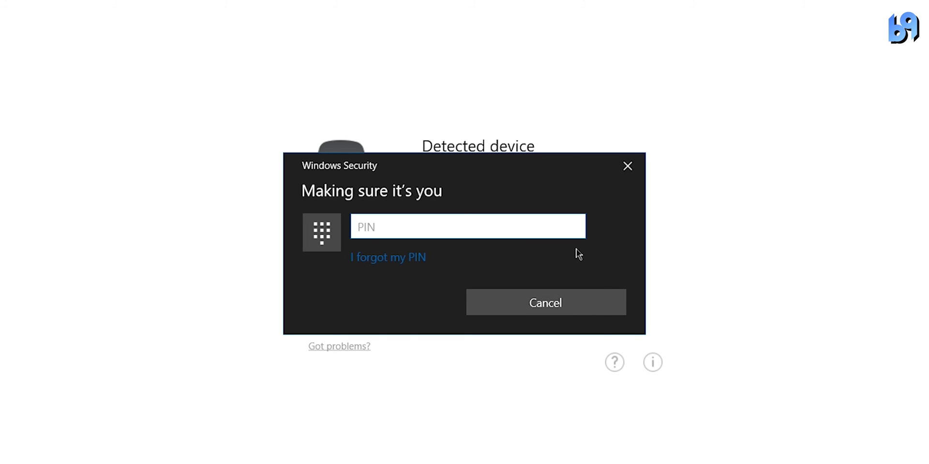
type("•••••••••")
key("Return")
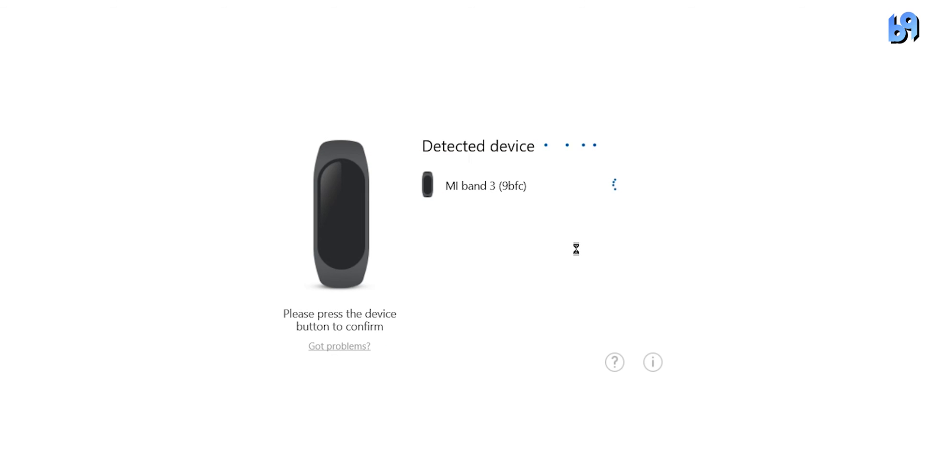